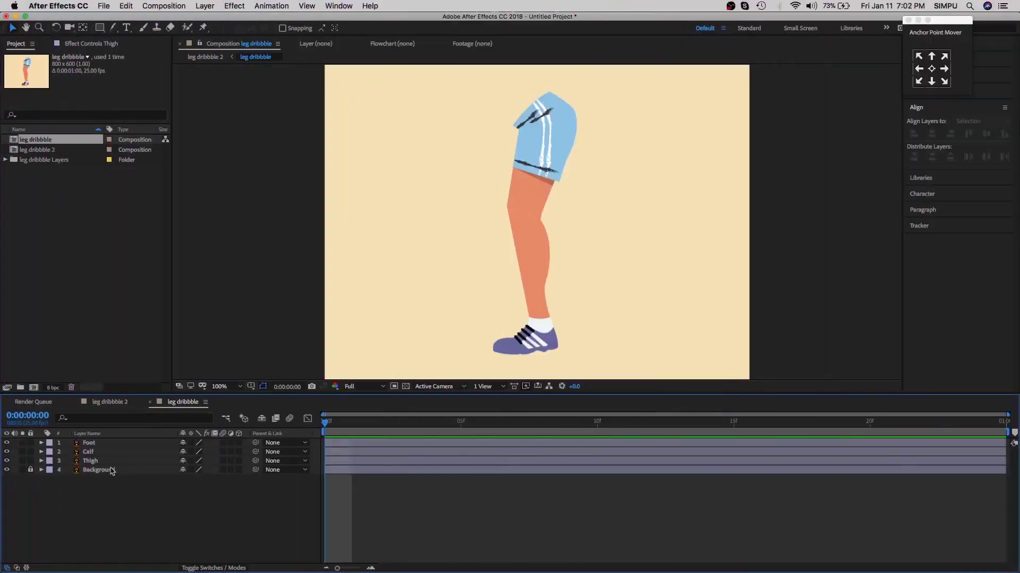
Step: Toggle the Thigh, Calf and Foot art layers' visibility to check each one
left_click(97, 463)
left_click(7, 461)
left_click(7, 461)
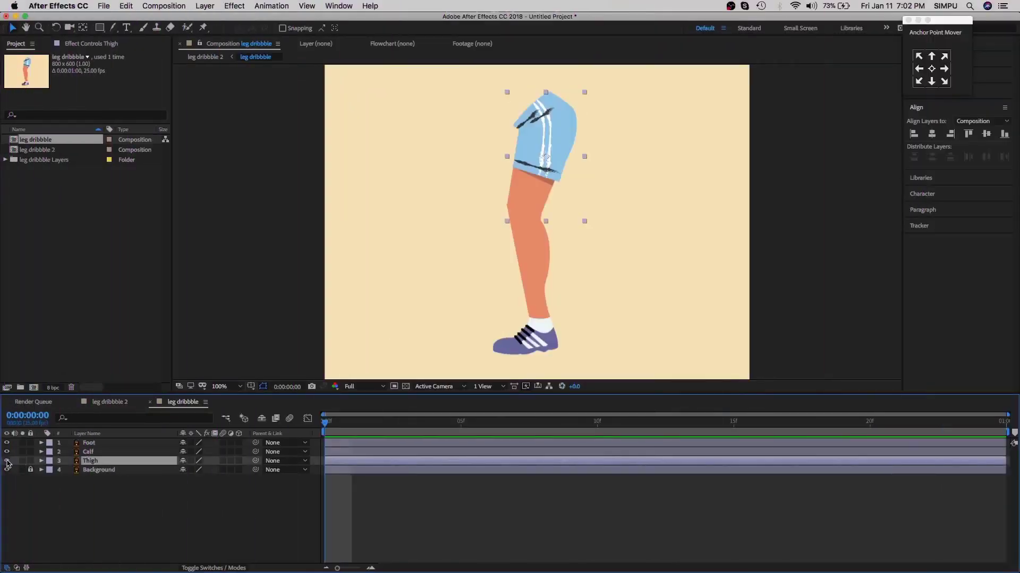
left_click(7, 452)
left_click(7, 452)
left_click(7, 443)
left_click(7, 443)
left_click(149, 516)
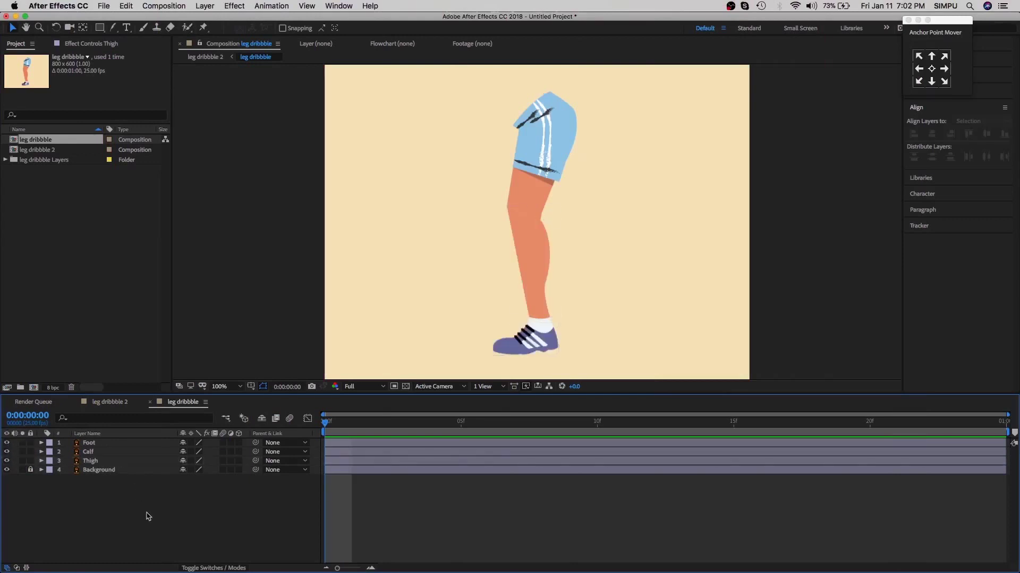
Step: Open Window > Duik Bassel.jsx and switch Duik to Create structures, keeping the leg in view
left_click(339, 7)
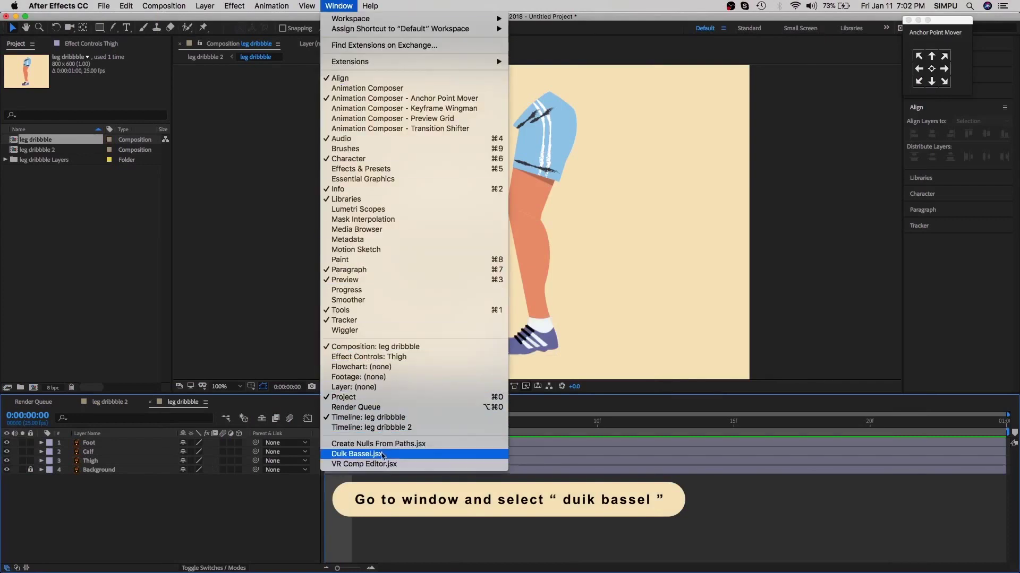
left_click(404, 455)
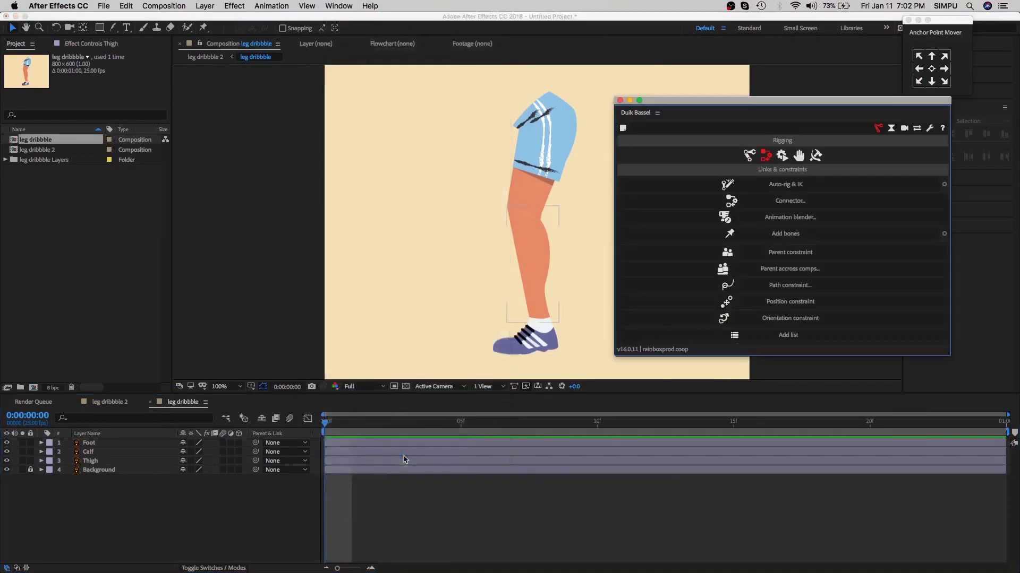
left_click_drag(441, 294, 298, 293)
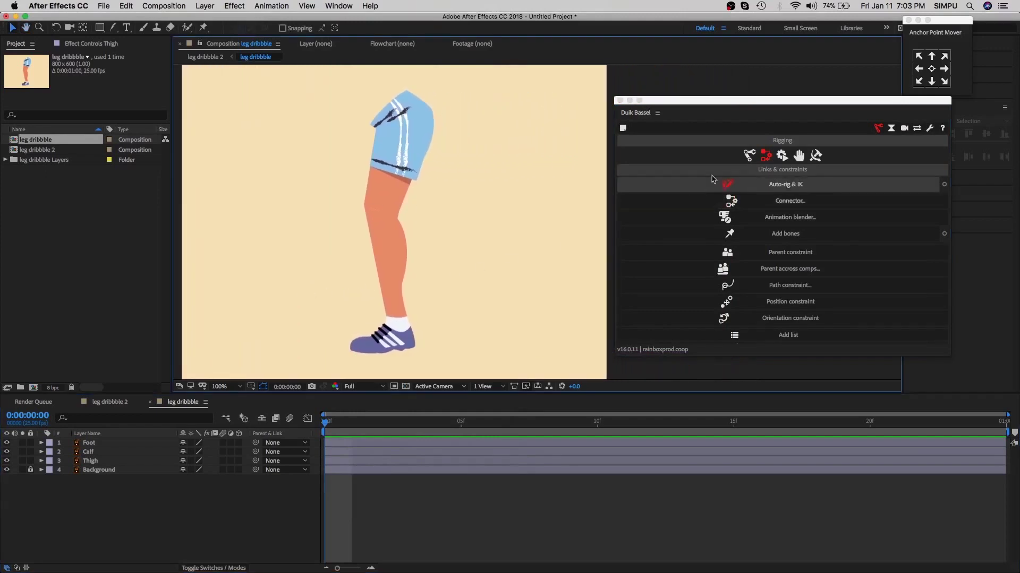
left_click(749, 156)
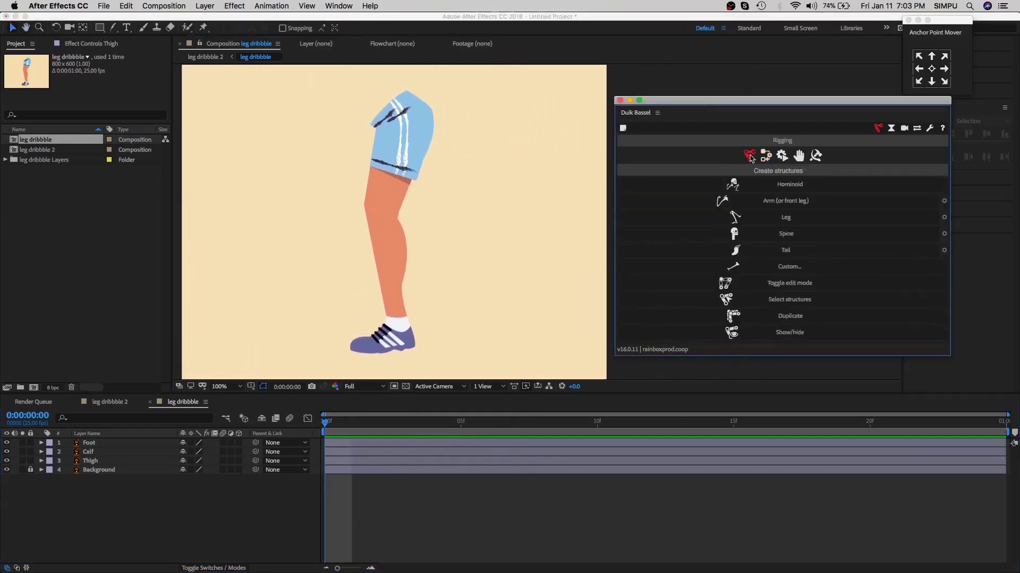
Step: Create a Duik Leg structure and move it up so the thigh starts at the hip
left_click(787, 220)
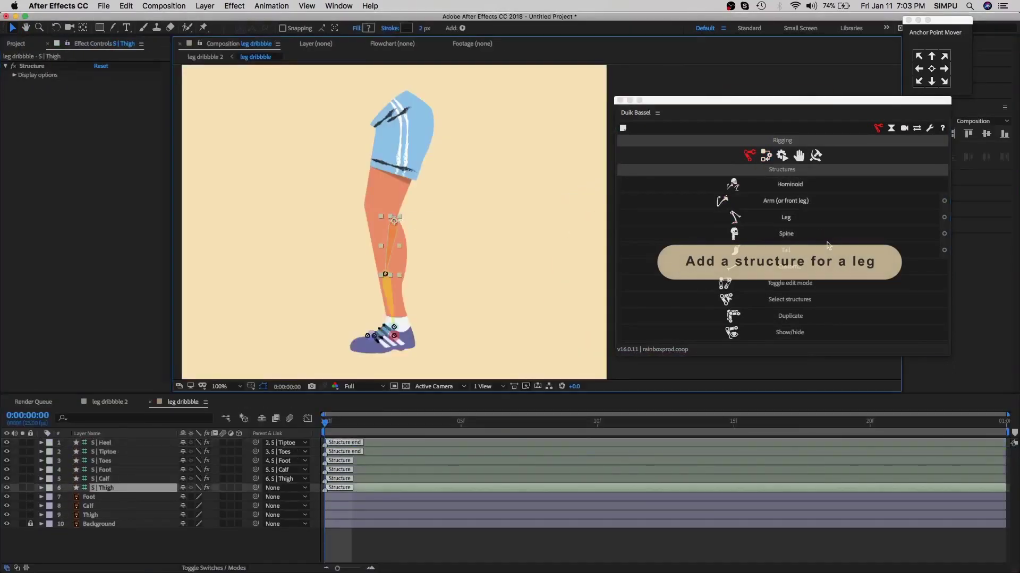
scroll(404, 291, "up", 2)
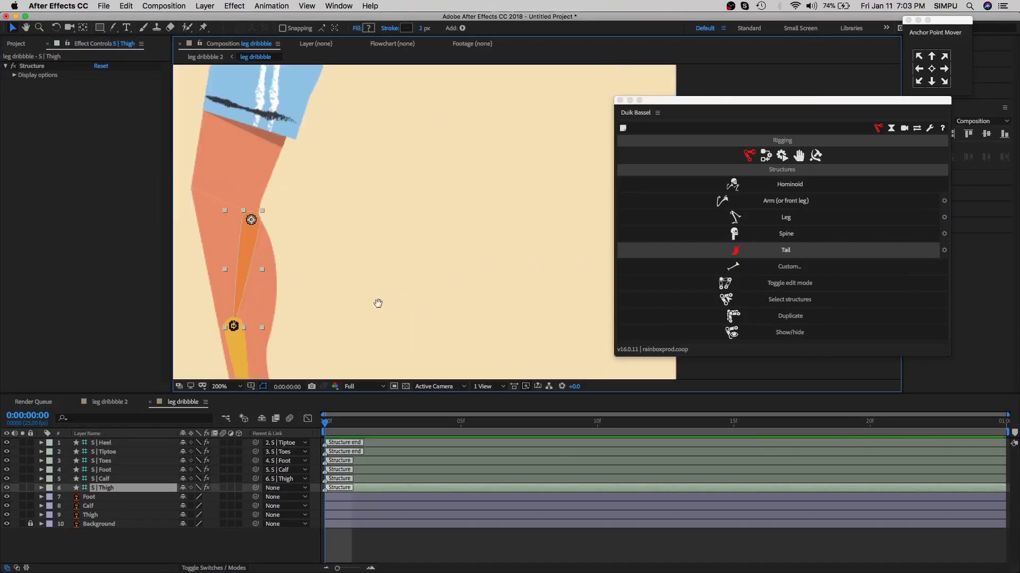
left_click_drag(376, 303, 496, 184)
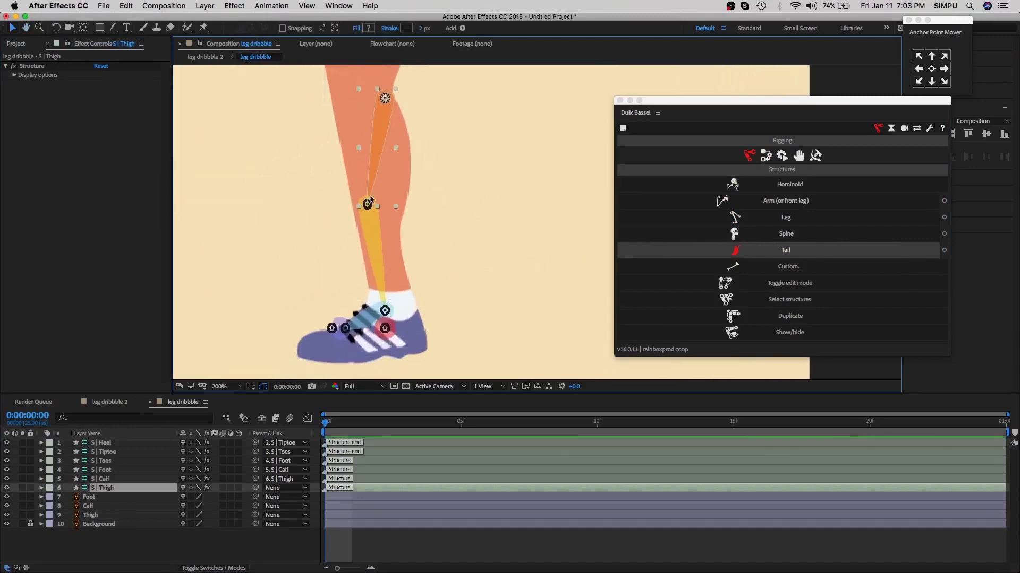
scroll(468, 219, "down", 2)
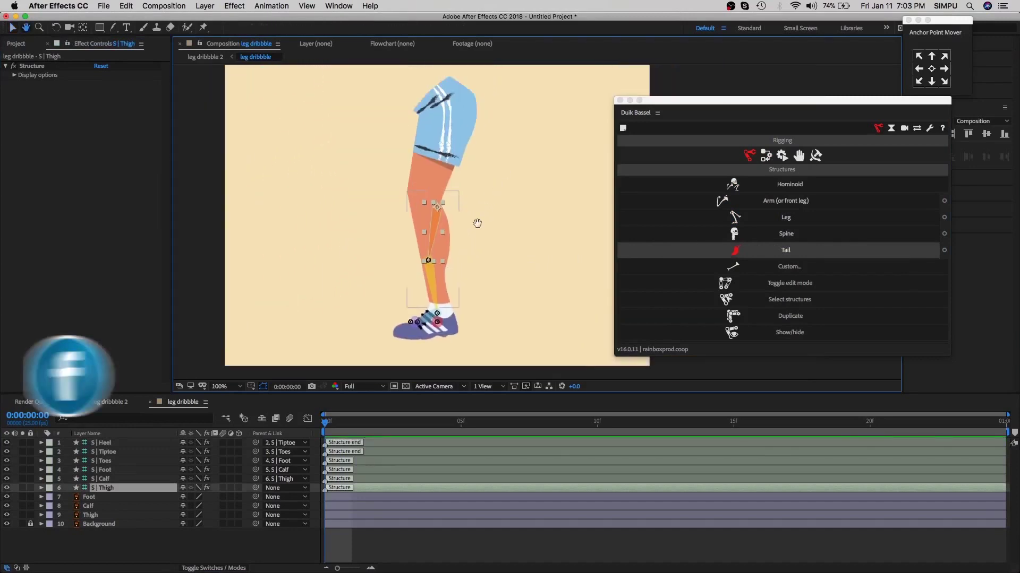
left_click_drag(412, 239, 409, 129)
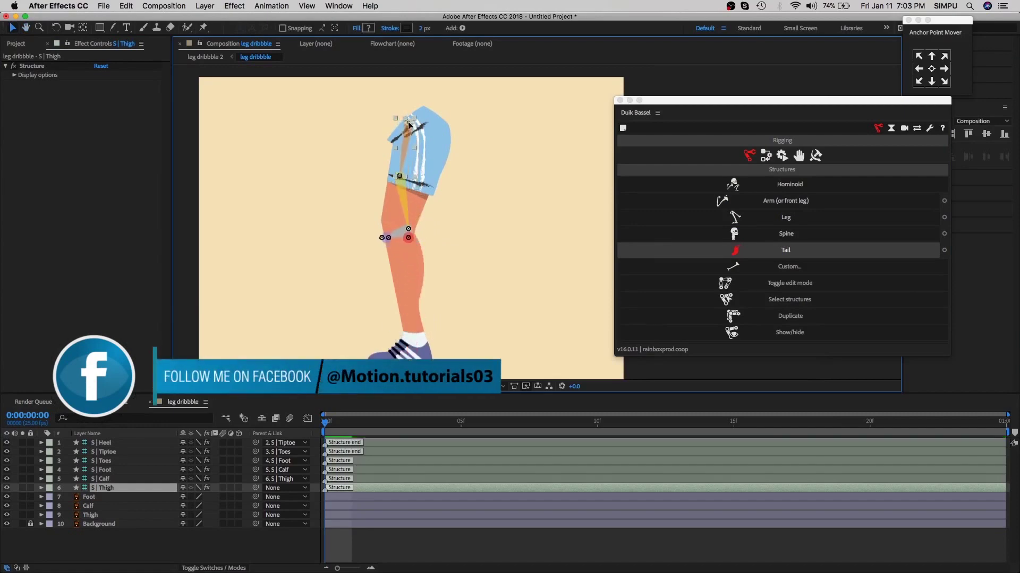
key("period")
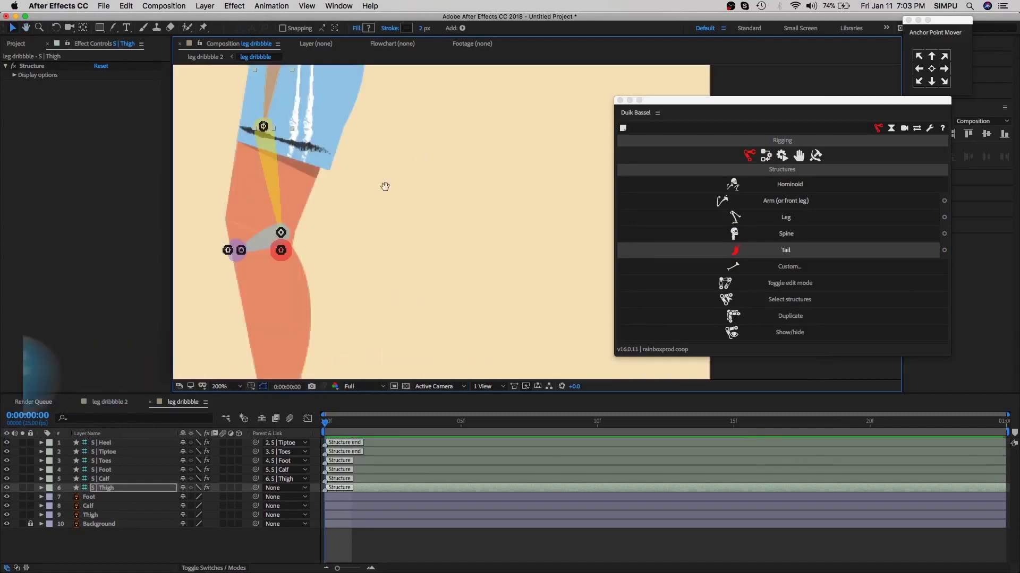
left_click_drag(391, 187, 522, 228)
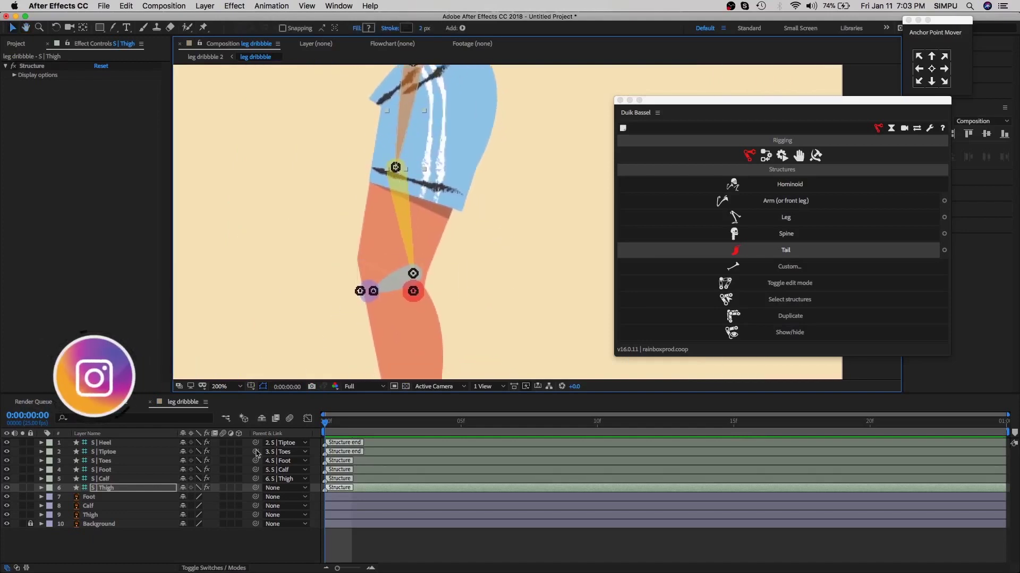
Step: Align the calf to the knee, the foot to the ankle, and tiptoe and heel onto the sole
left_click(124, 480)
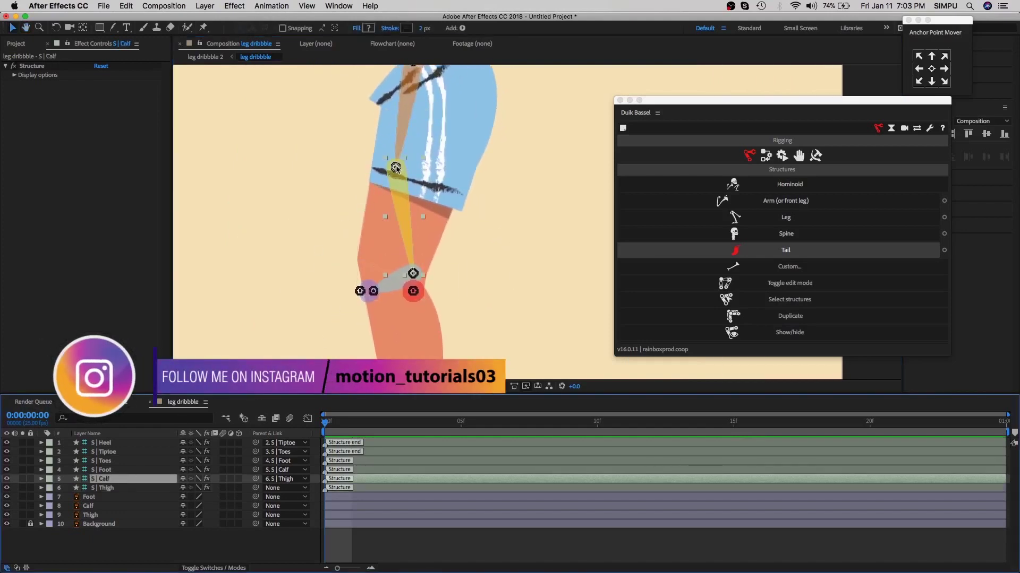
left_click_drag(396, 168, 390, 272)
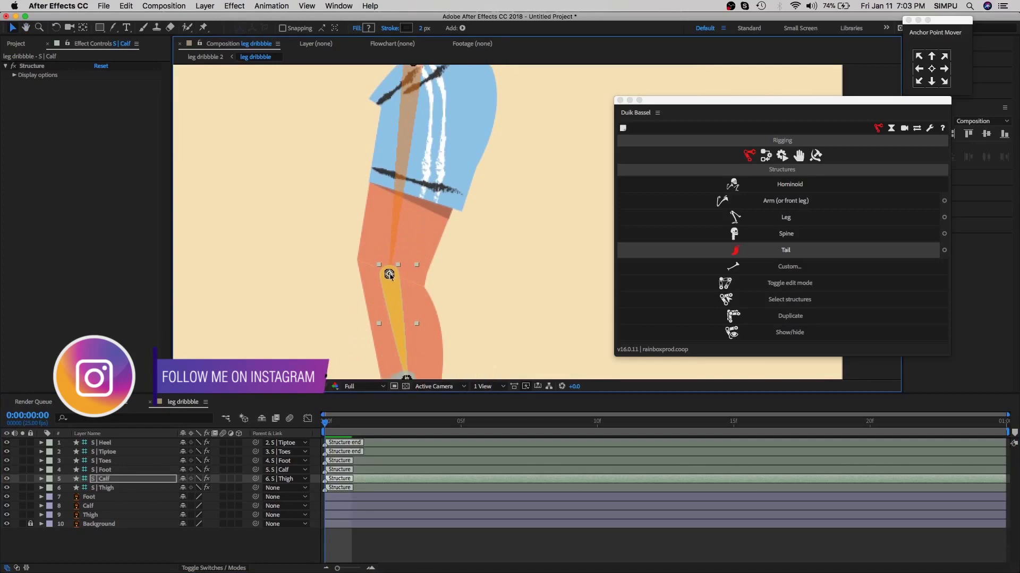
scroll(300, 305, "down", 8)
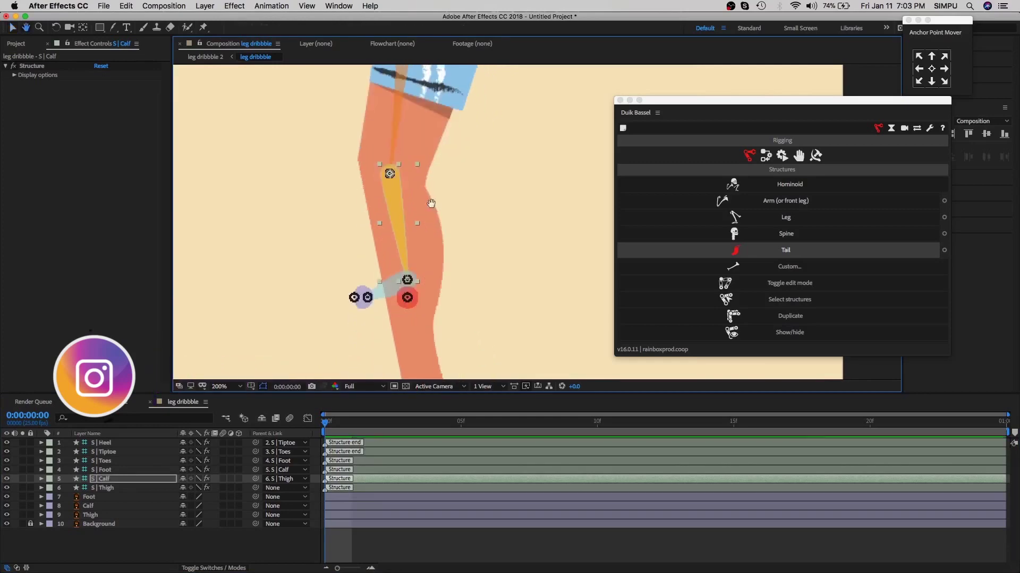
left_click(120, 471)
left_click_drag(410, 195, 425, 320)
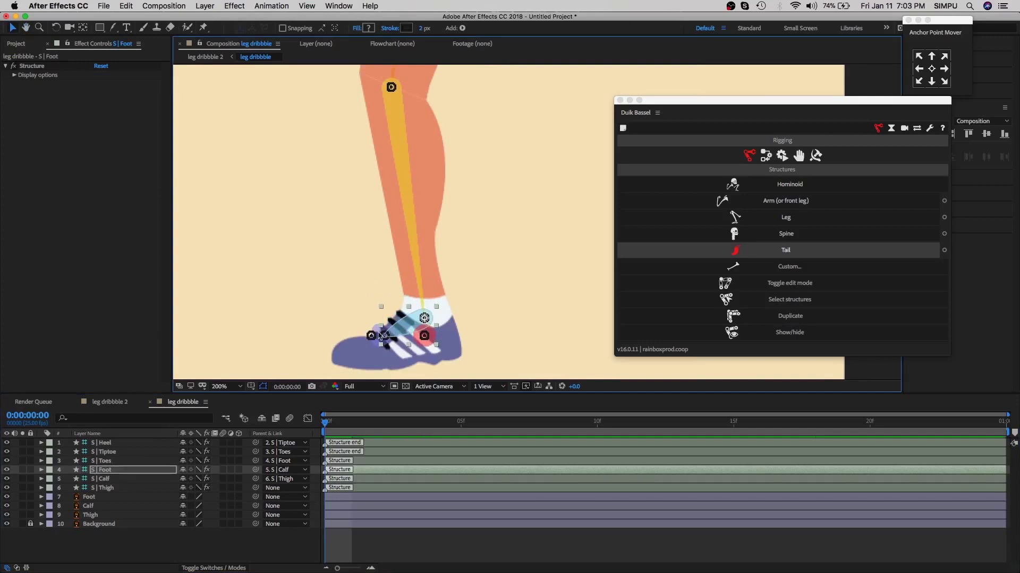
left_click(370, 336)
left_click_drag(371, 342, 342, 359)
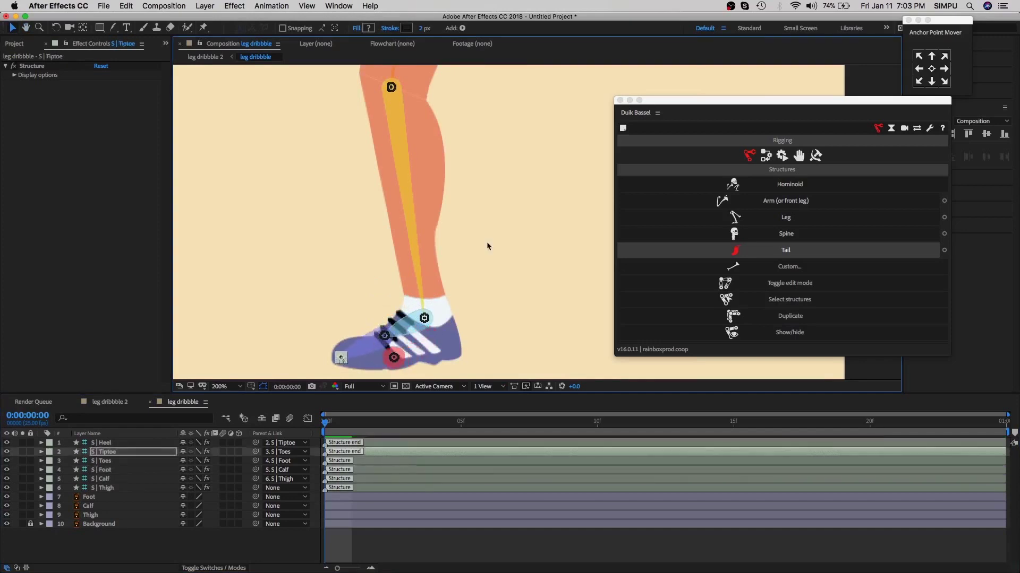
scroll(486, 241, "down", 5)
left_click_drag(429, 248, 424, 251)
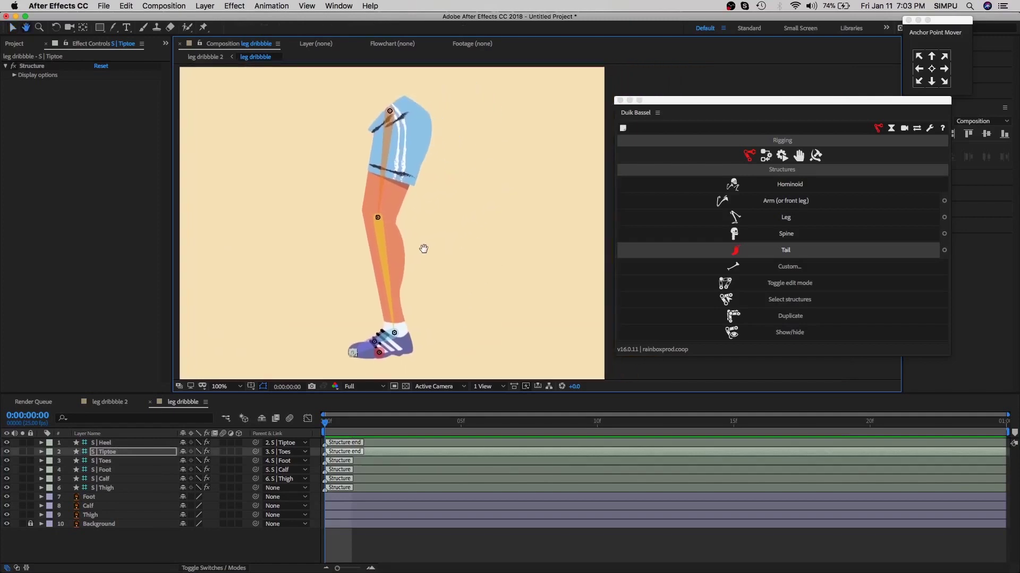
Step: Parent the Thigh, Calf and Foot art layers to S | Thigh, S | Calf and S | Foot
left_click(114, 516)
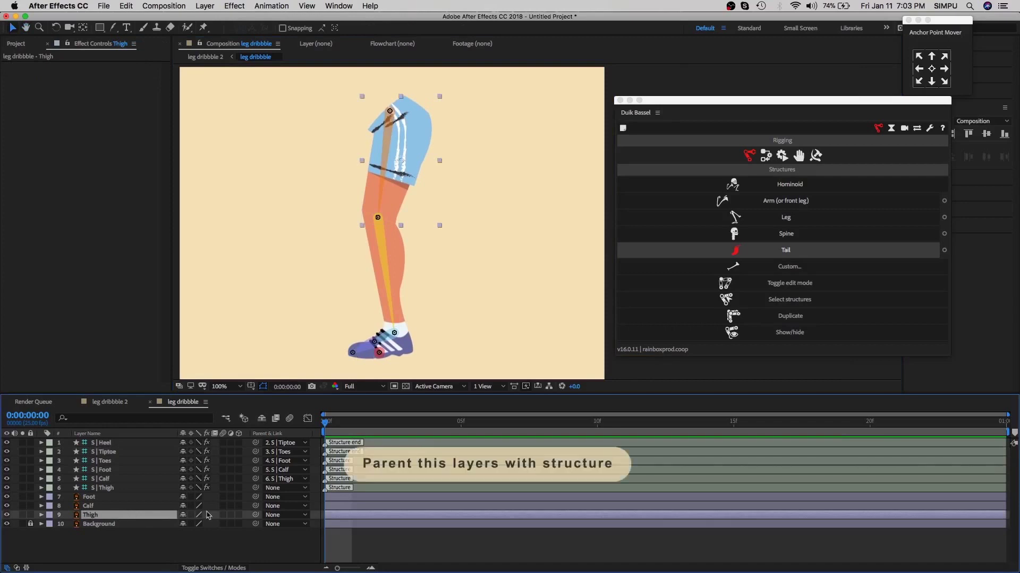
left_click_drag(234, 518, 122, 488)
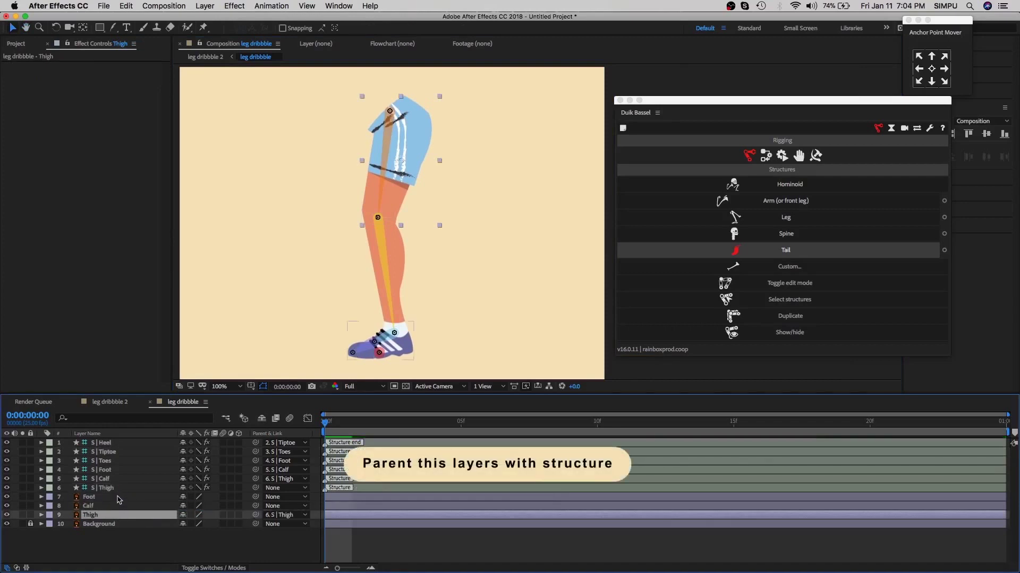
left_click(125, 507)
left_click_drag(255, 506, 124, 479)
left_click(170, 497)
left_click_drag(255, 498, 124, 474)
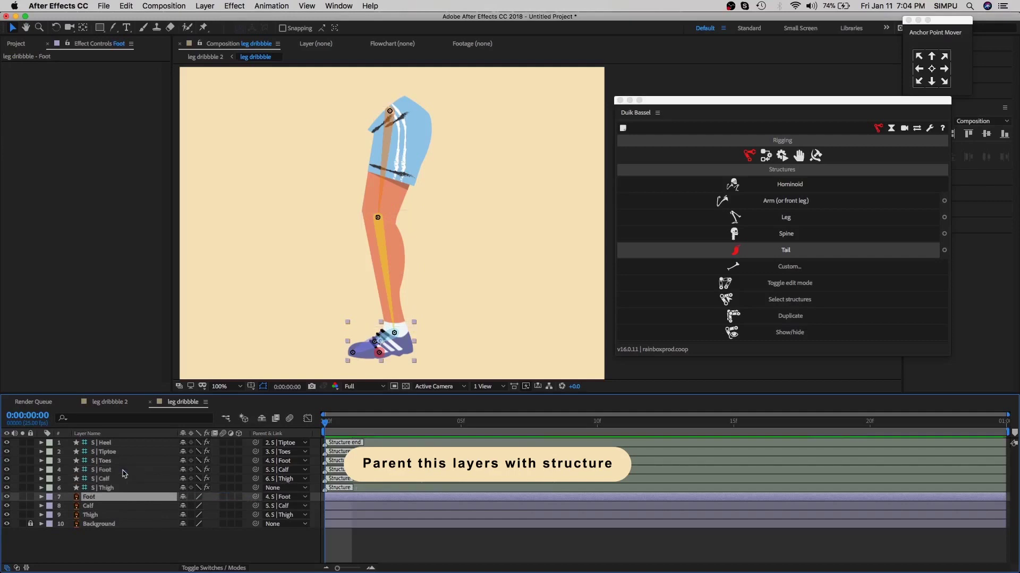
left_click(114, 489)
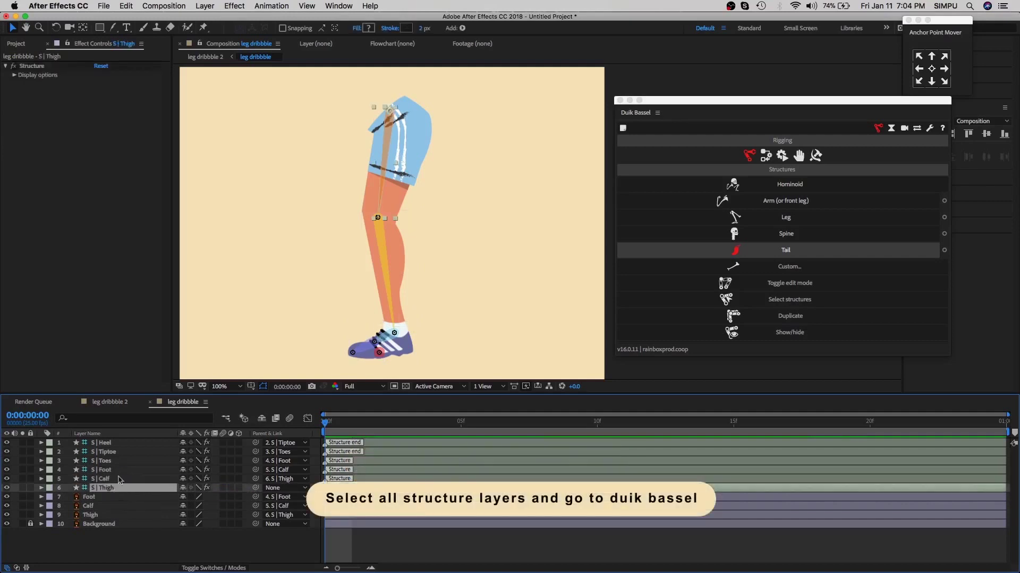
Step: Auto-rig all six leg structures with Auto-rig & IK, creating the C | Foot controller and its icon settings
left_click(116, 445, "shift")
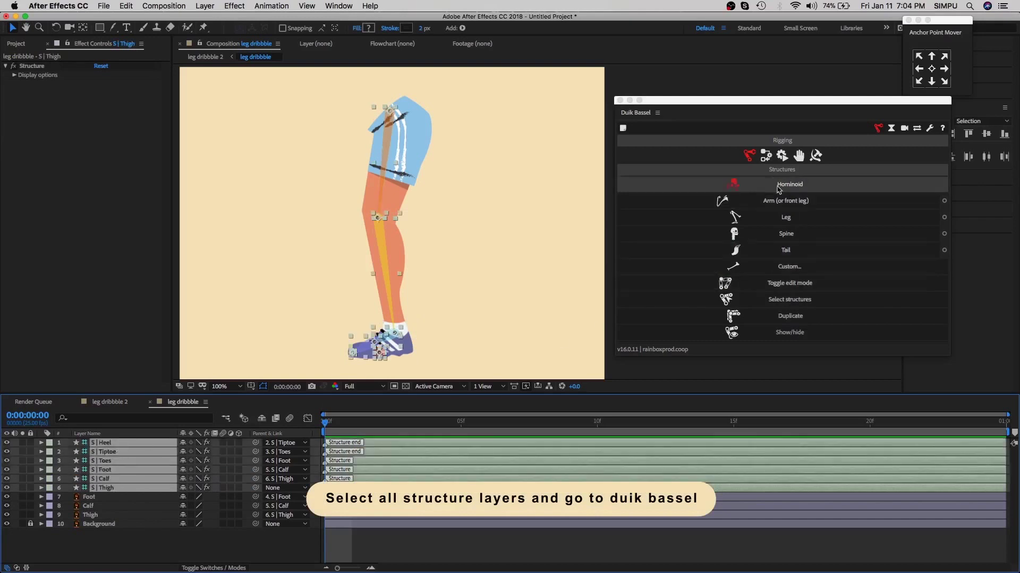
left_click(766, 156)
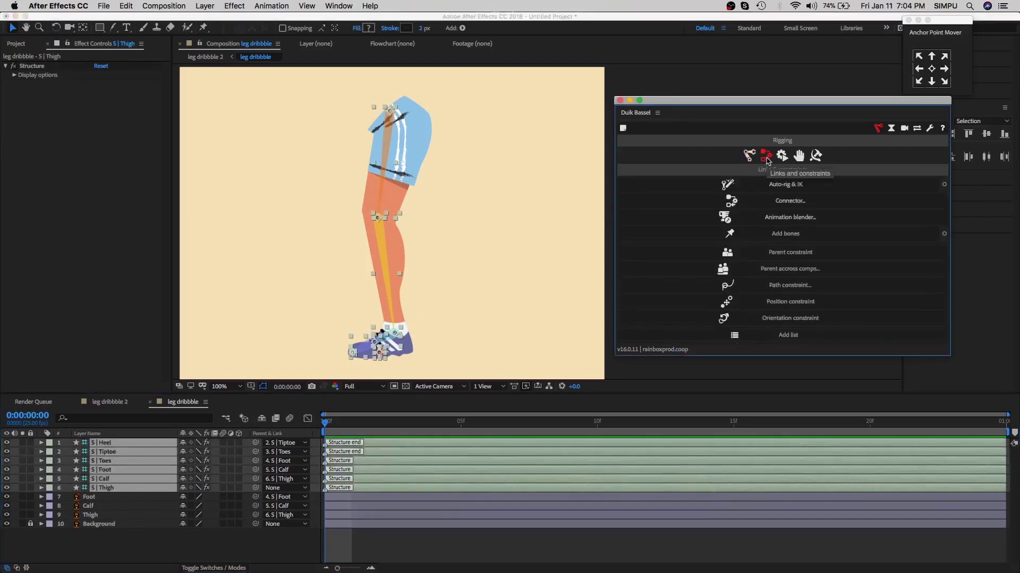
left_click(786, 187)
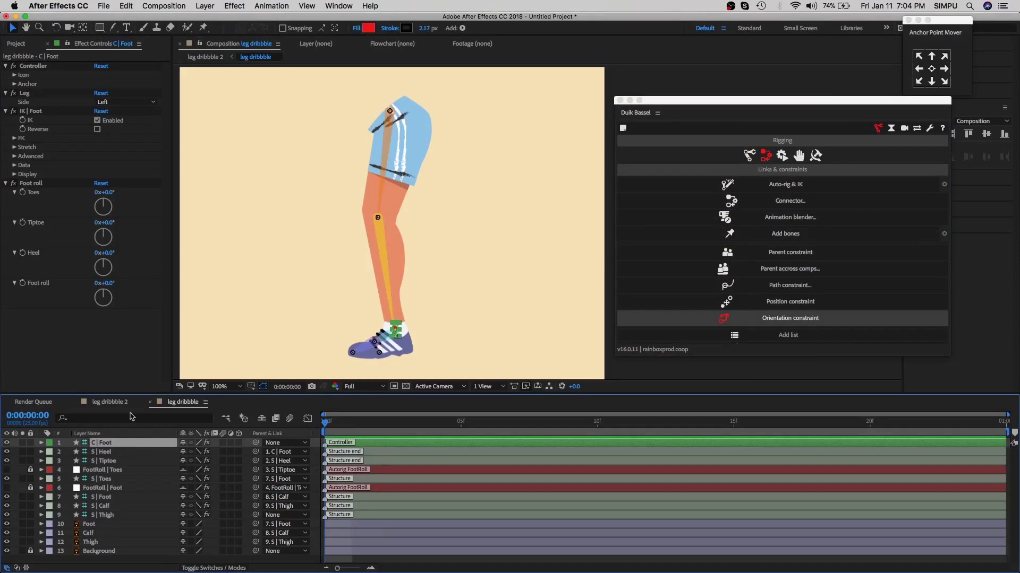
left_click(15, 75)
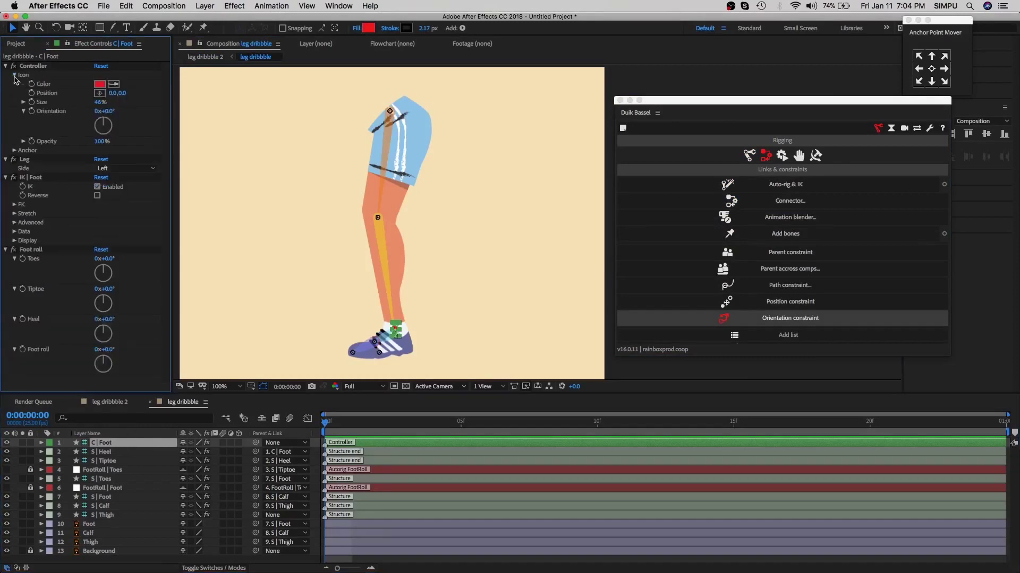
left_click(99, 86)
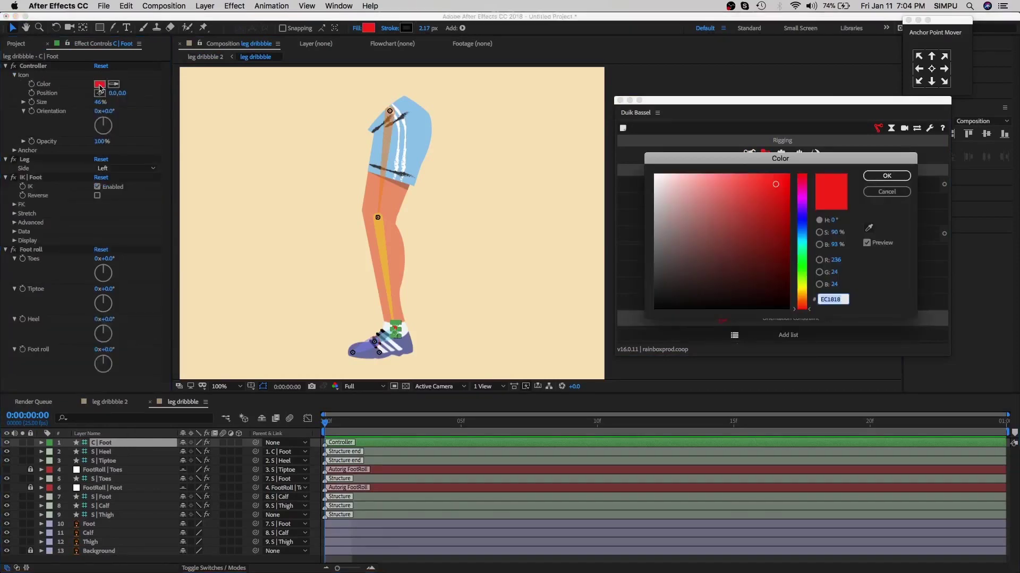
Step: Keep the controller icon red, set Icon Size 126% and Orientation -7°, then pull the foot to test IK
left_click_drag(803, 211, 802, 223)
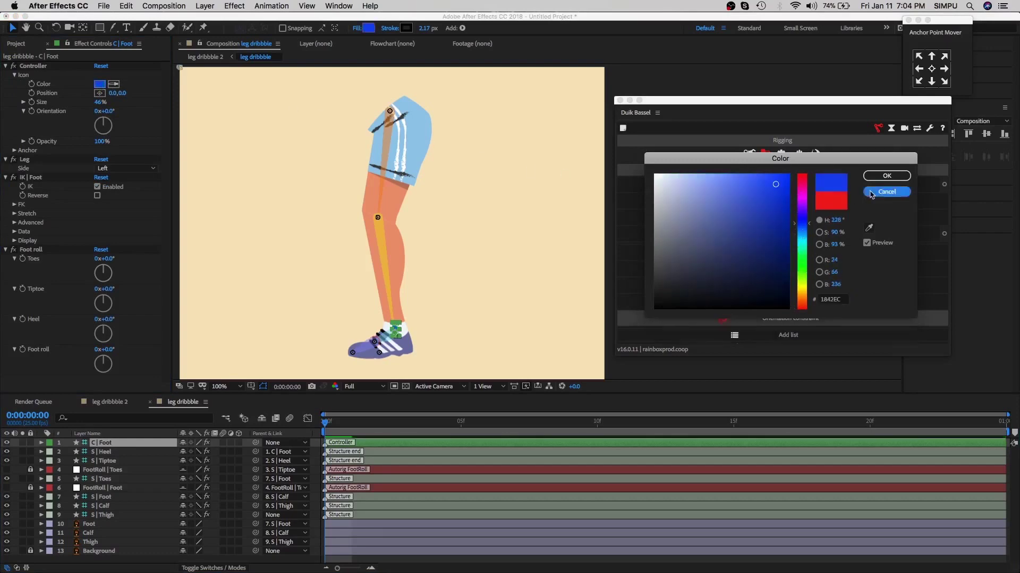
left_click(886, 192)
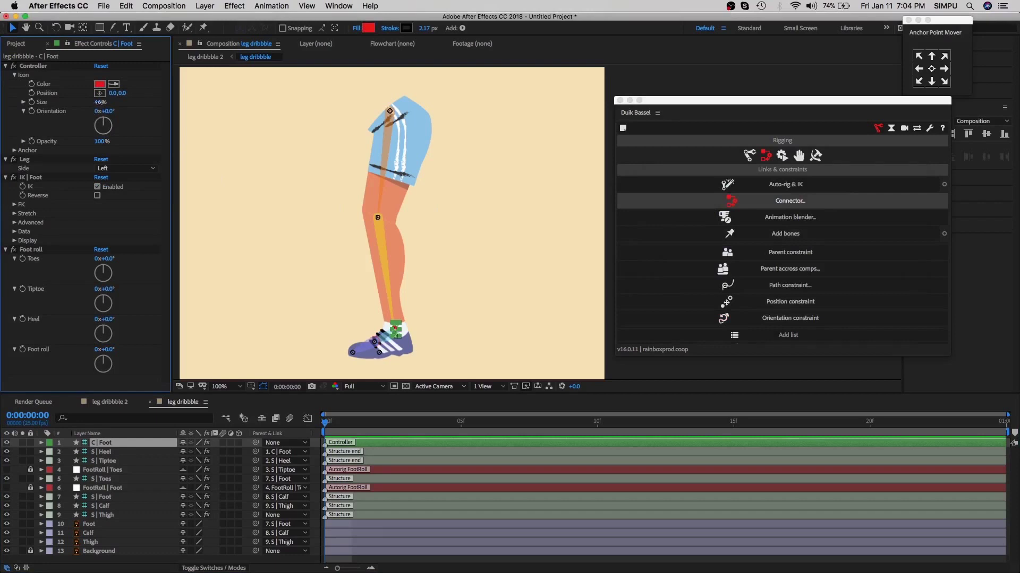
left_click_drag(100, 102, 105, 103)
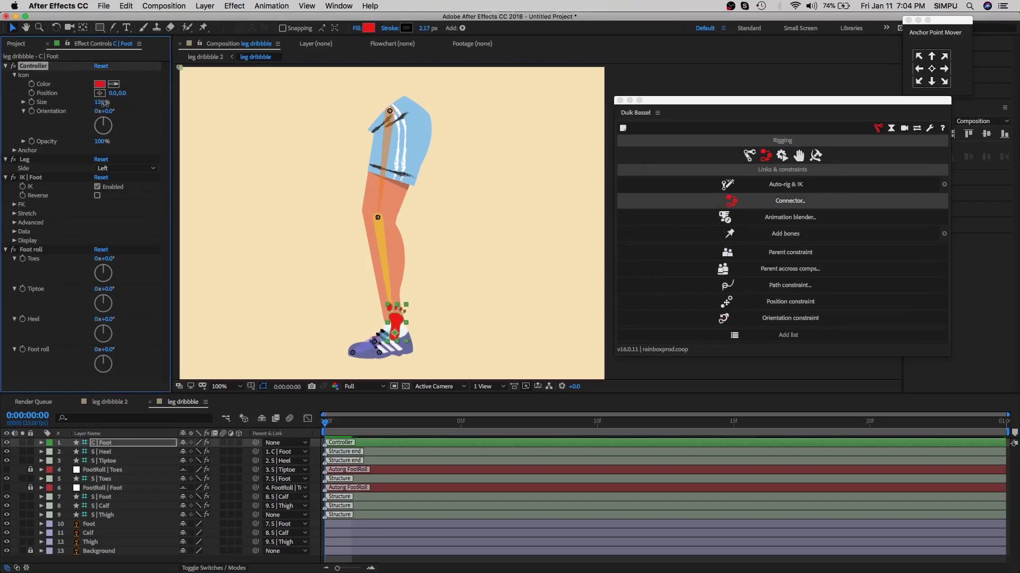
left_click_drag(107, 112, 191, 228)
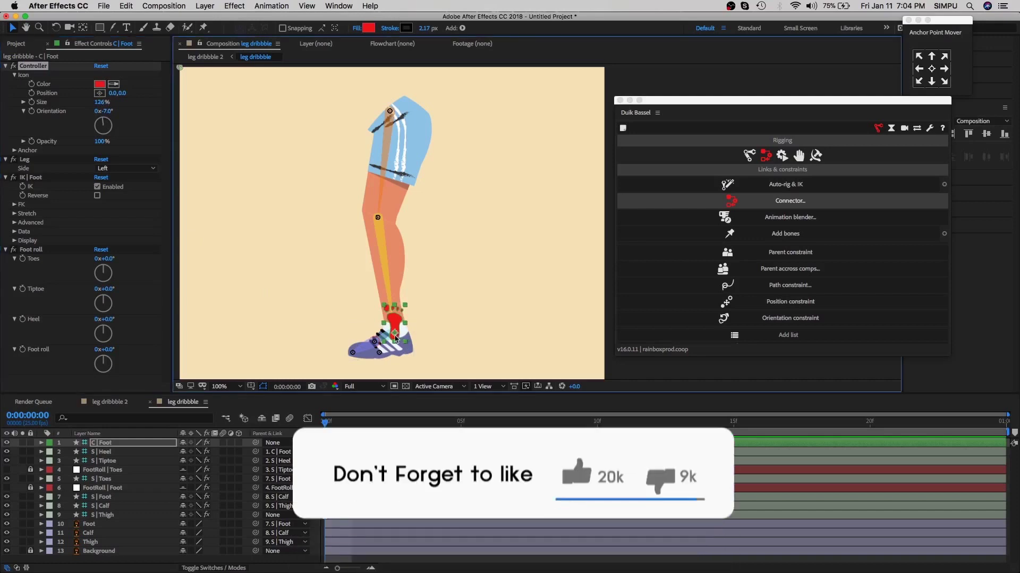
mouse_move(396, 335)
left_mouse_down()
mouse_move(349, 317)
mouse_move(444, 322)
mouse_move(244, 282)
left_mouse_up()
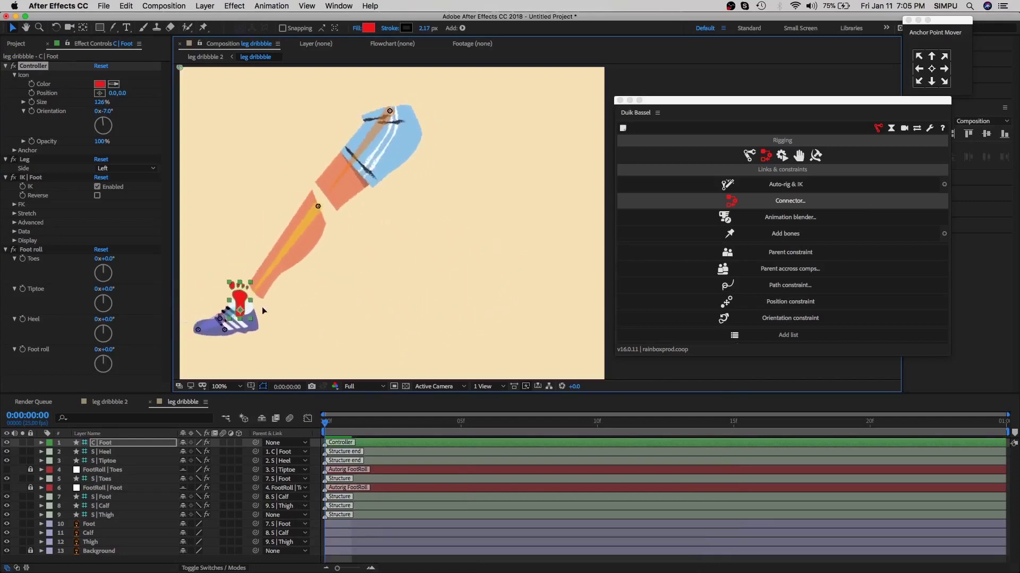
Step: Test the foot controller's range, then uncheck Auto-Stretch under IK | Foot > Stretch
mouse_move(244, 283)
left_mouse_down()
mouse_move(523, 300)
mouse_move(370, 333)
left_mouse_up()
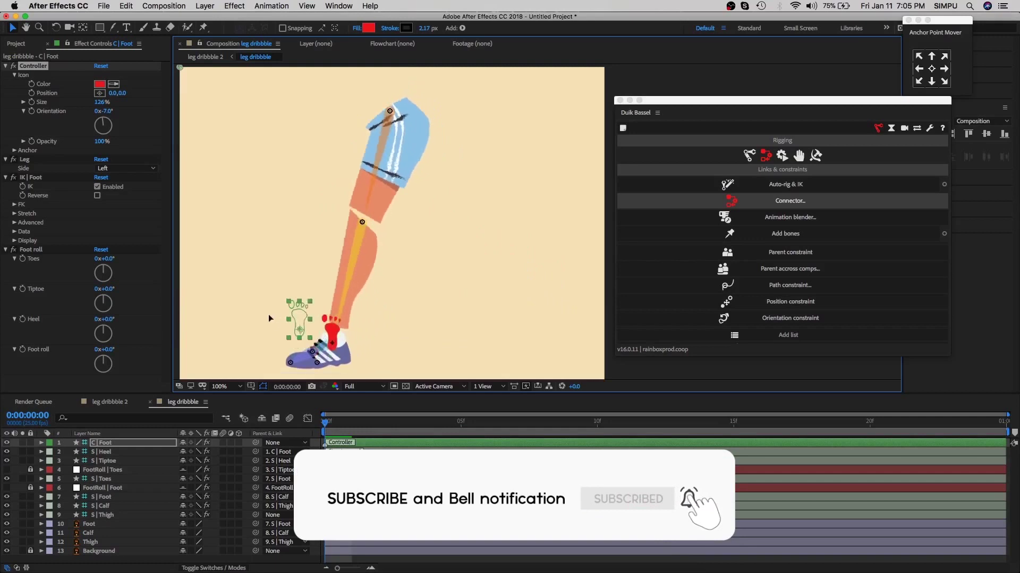
left_click_drag(370, 333, 230, 317)
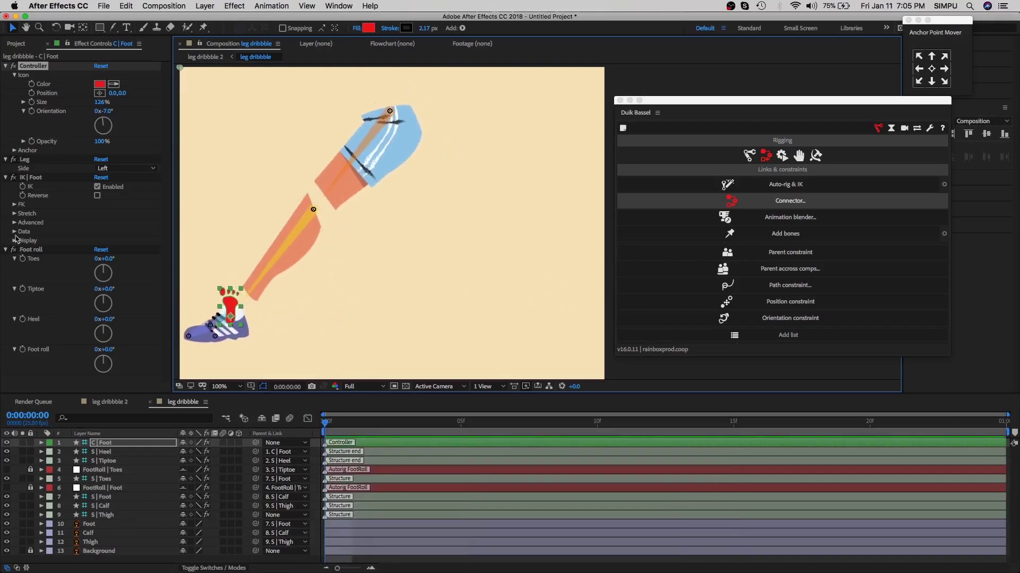
left_click(14, 213)
left_click(97, 223)
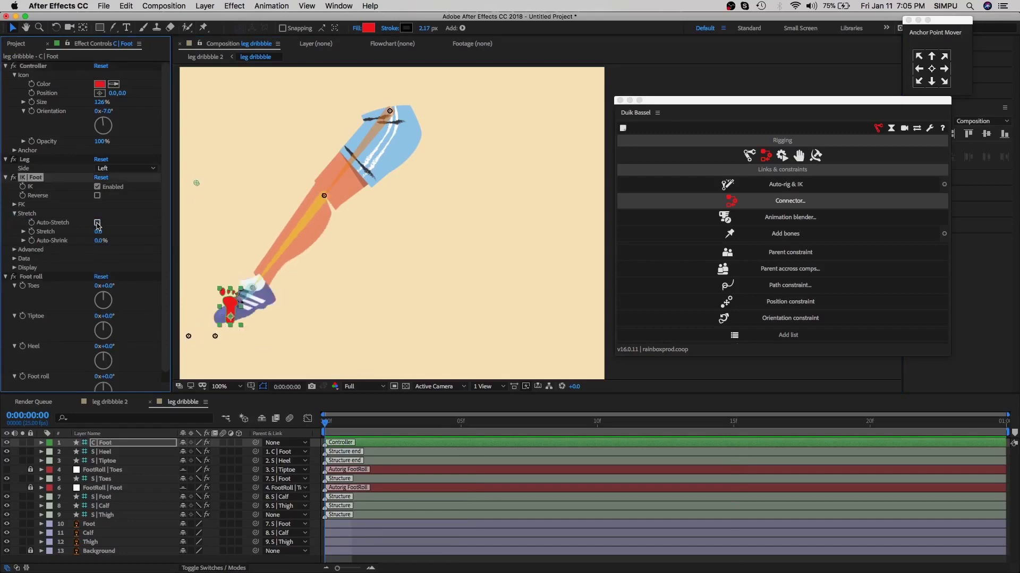
Step: Move the C | Foot controller right so the knee bends into a standing pose
left_click(325, 309)
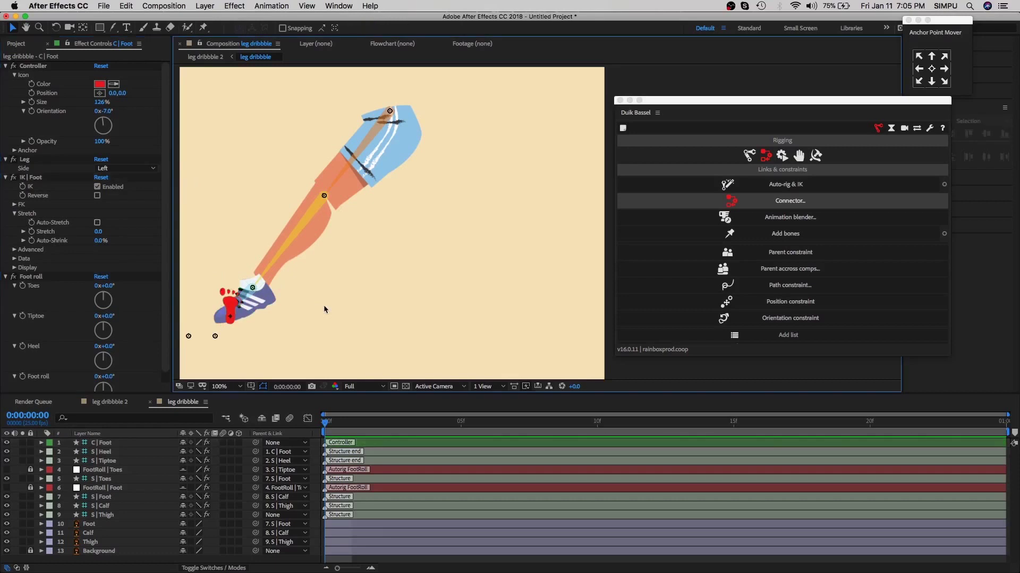
left_click(240, 306)
left_click_drag(233, 319, 460, 304)
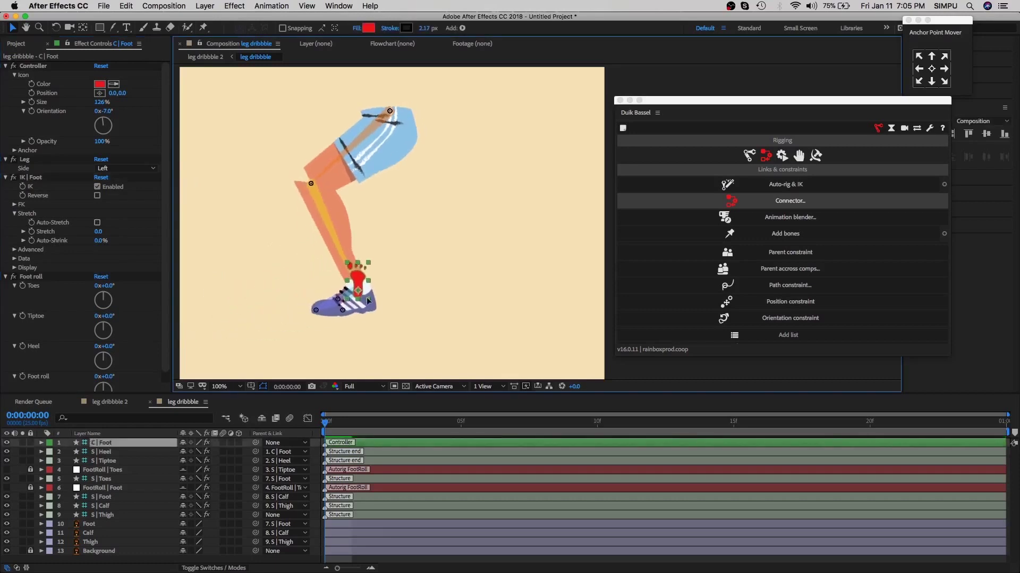
scroll(460, 302, "up", 2)
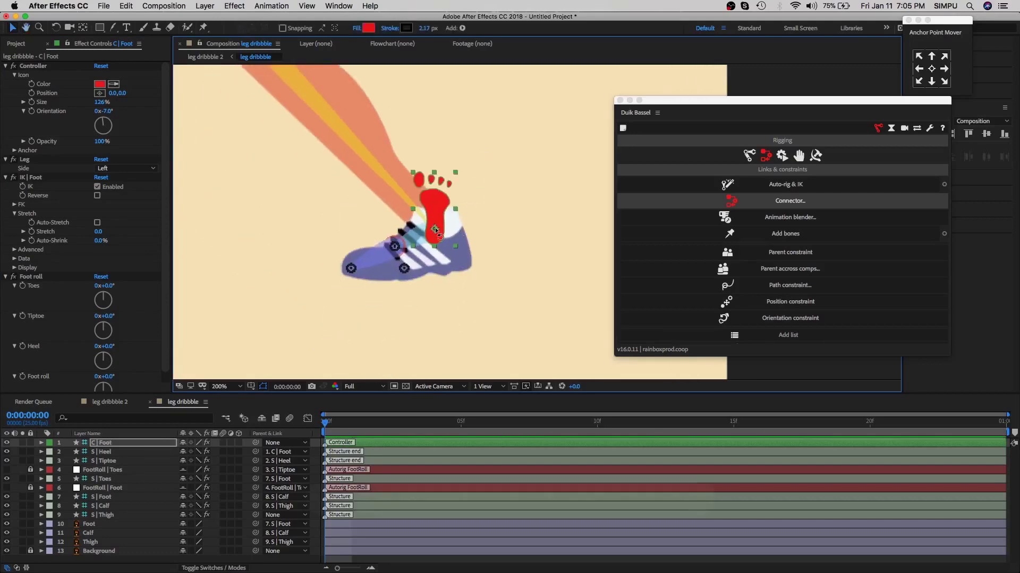
Step: Rotate and reposition the foot controller so the shoe lies nearly flat under a bent knee
key("w")
left_click_drag(434, 229, 442, 226)
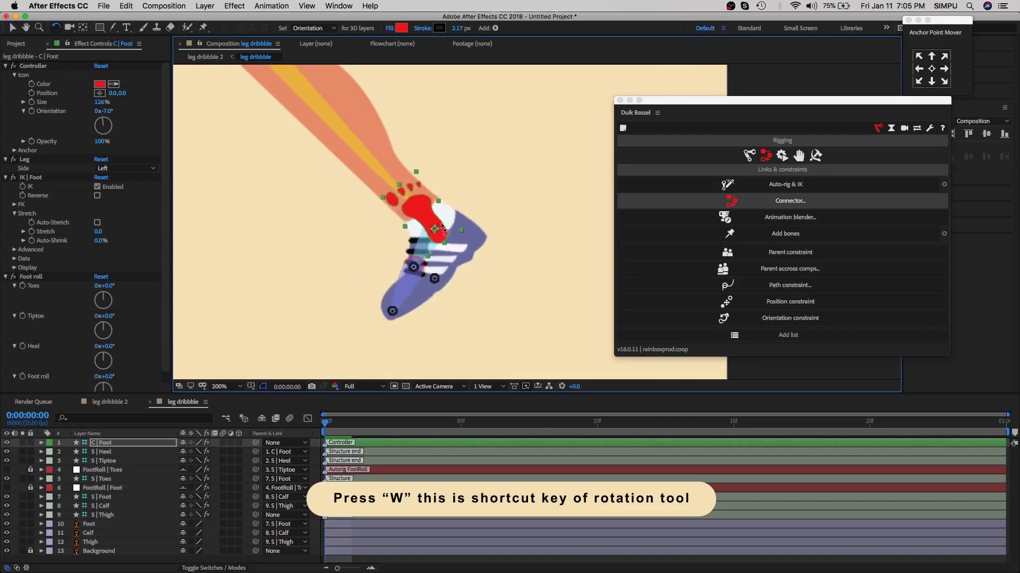
scroll(419, 230, "down", 2)
mouse_move(439, 225)
left_mouse_down()
mouse_move(423, 284)
mouse_move(359, 276)
left_mouse_up()
key("v")
key("w")
left_click_drag(360, 274, 372, 277)
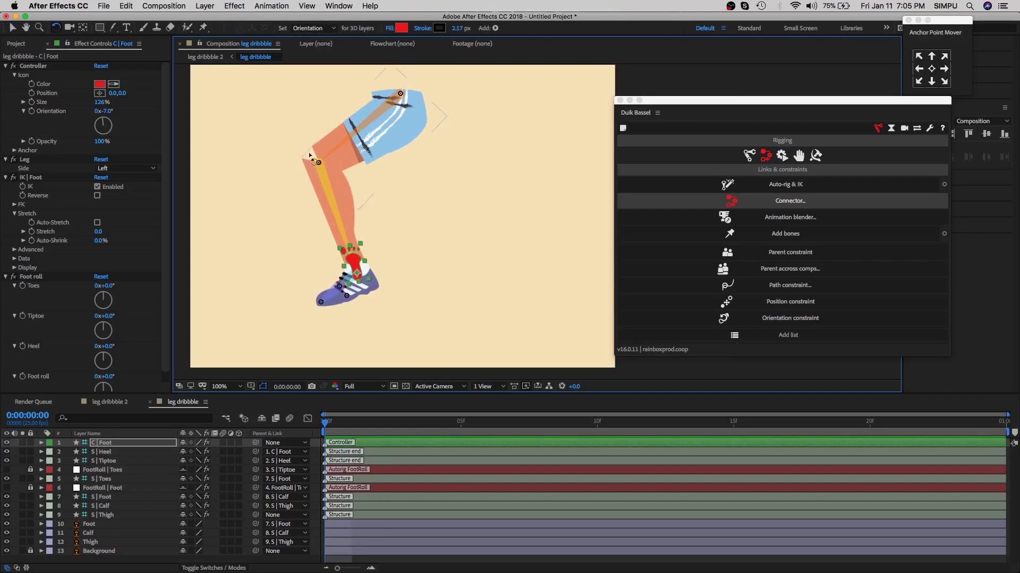
Step: Raise IK | Foot Auto-Shrink to 55.2%, testing until the leg stands nearly upright
left_click(24, 240)
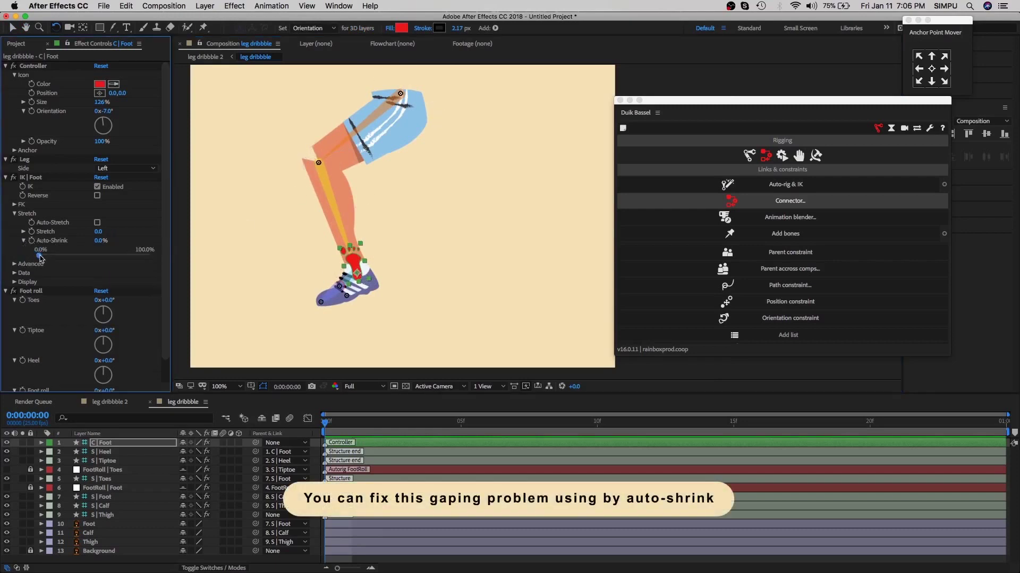
left_click_drag(39, 255, 84, 258)
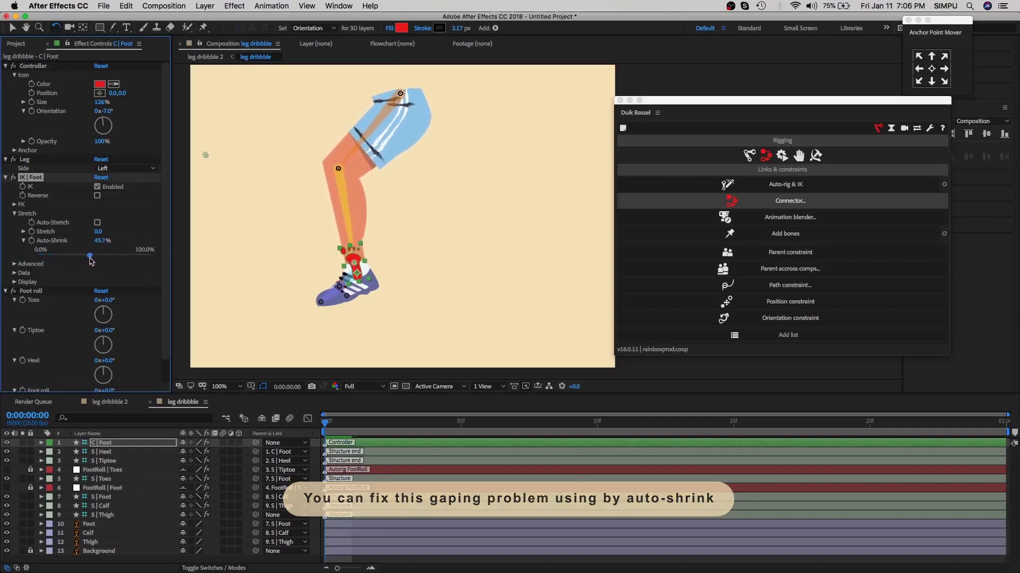
left_click_drag(85, 259, 127, 257)
key("v")
mouse_move(360, 281)
left_mouse_down()
mouse_move(460, 292)
mouse_move(302, 282)
mouse_move(282, 269)
left_mouse_up()
left_click_drag(91, 259, 102, 257)
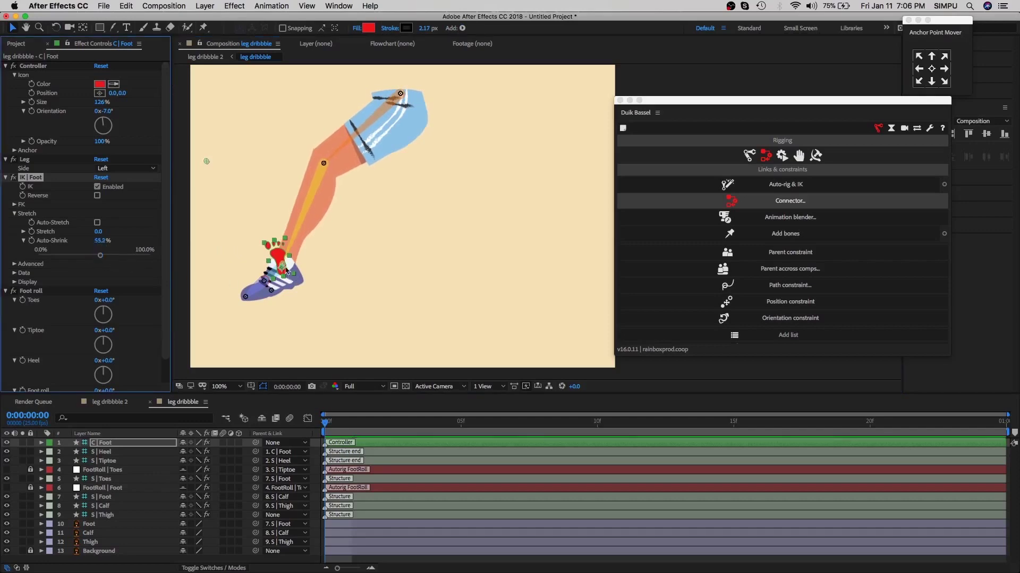
left_click_drag(287, 269, 428, 316)
key("w")
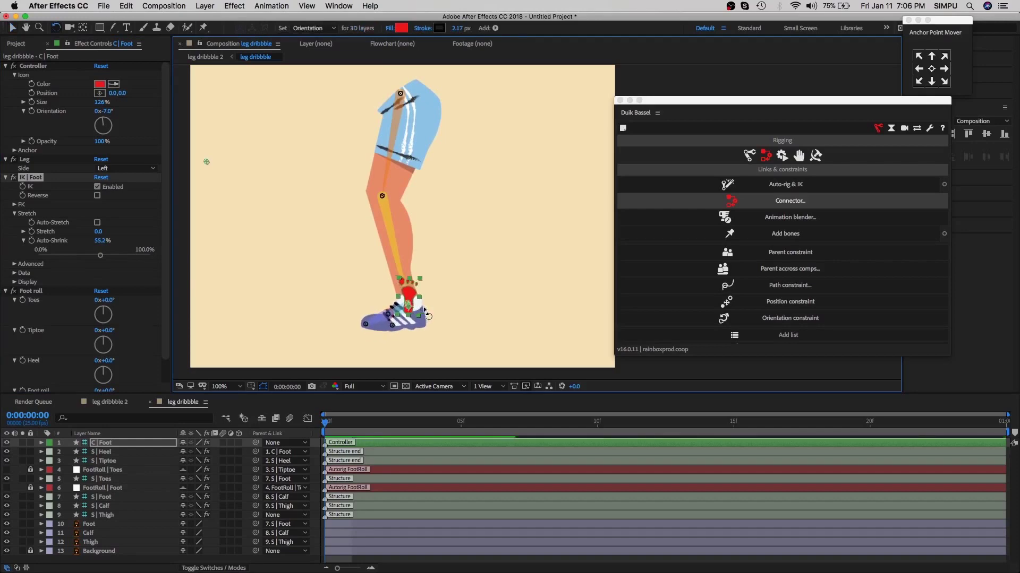
Step: Lift the foot controller to test a pose, then undo back to the original pose
key("v")
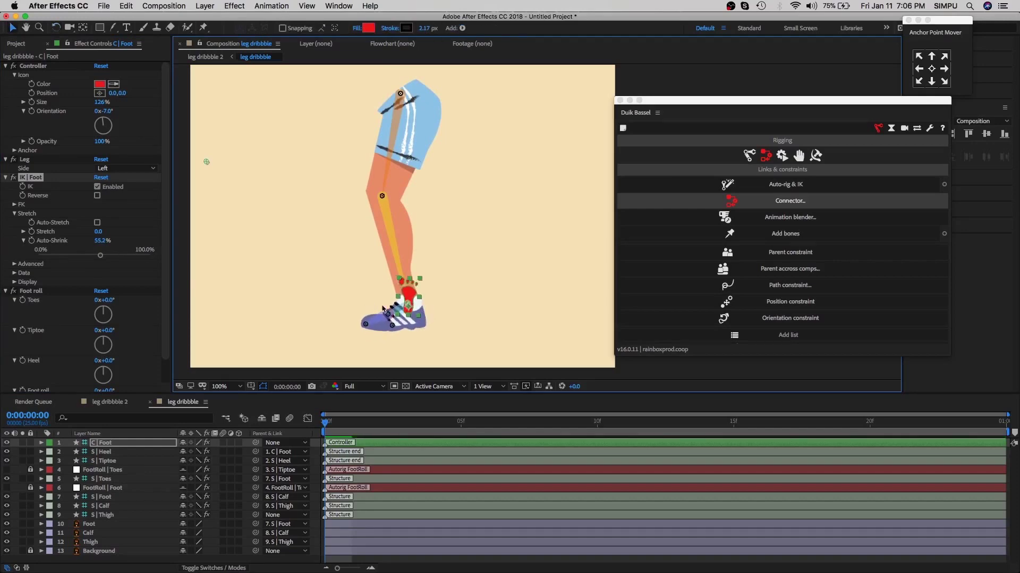
left_click_drag(409, 310, 456, 289)
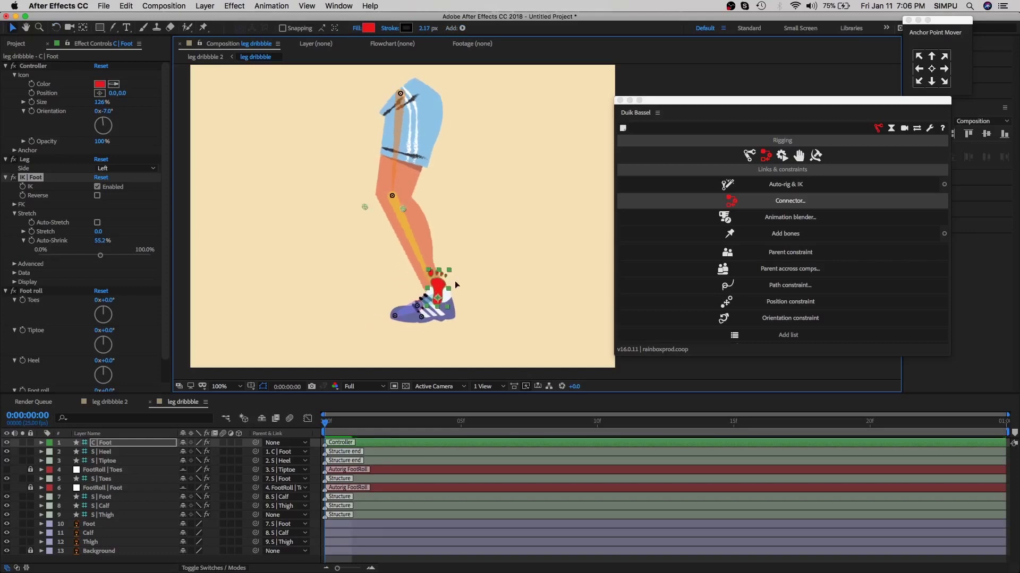
key("super+z")
left_click(368, 443)
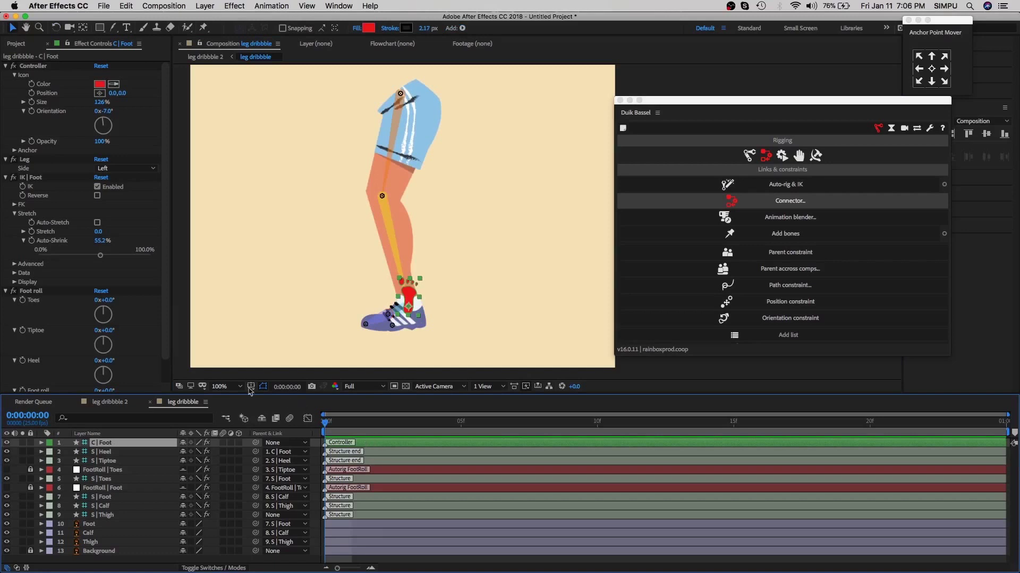
Step: Roll the foot onto its tiptoe via Foot roll, reset it to 0°, and select S | Thigh
scroll(165, 375, "down", 2)
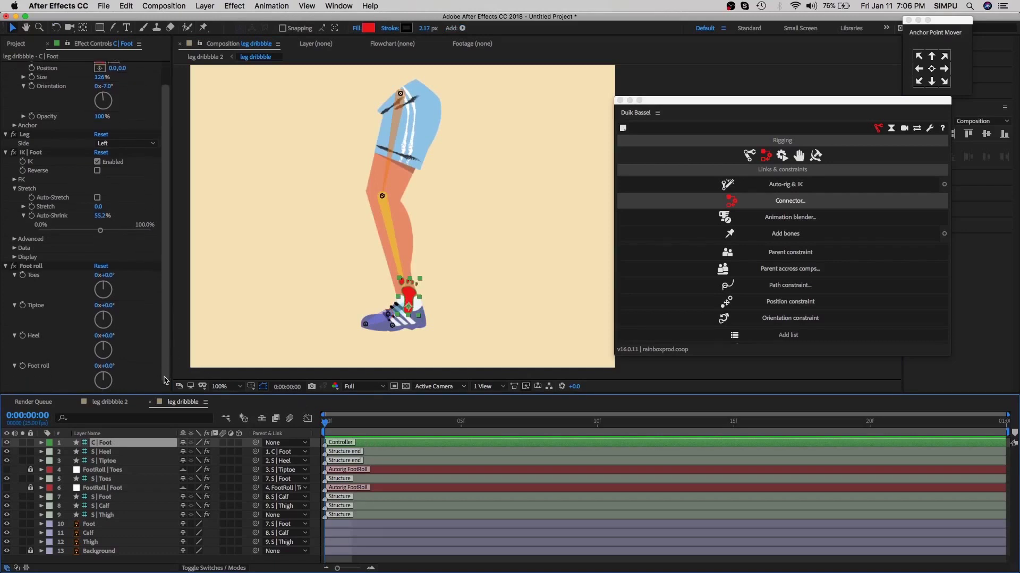
mouse_move(106, 309)
left_mouse_down()
mouse_move(83, 301)
mouse_move(106, 305)
mouse_move(121, 325)
mouse_move(93, 347)
mouse_move(114, 347)
mouse_move(119, 366)
mouse_move(86, 356)
left_mouse_up()
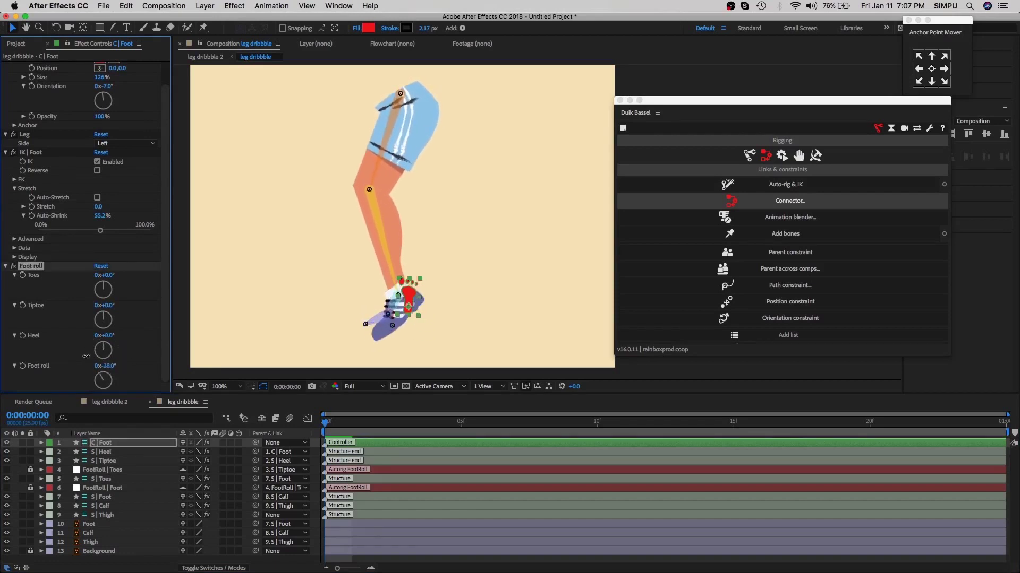
left_click_drag(86, 357, 78, 360)
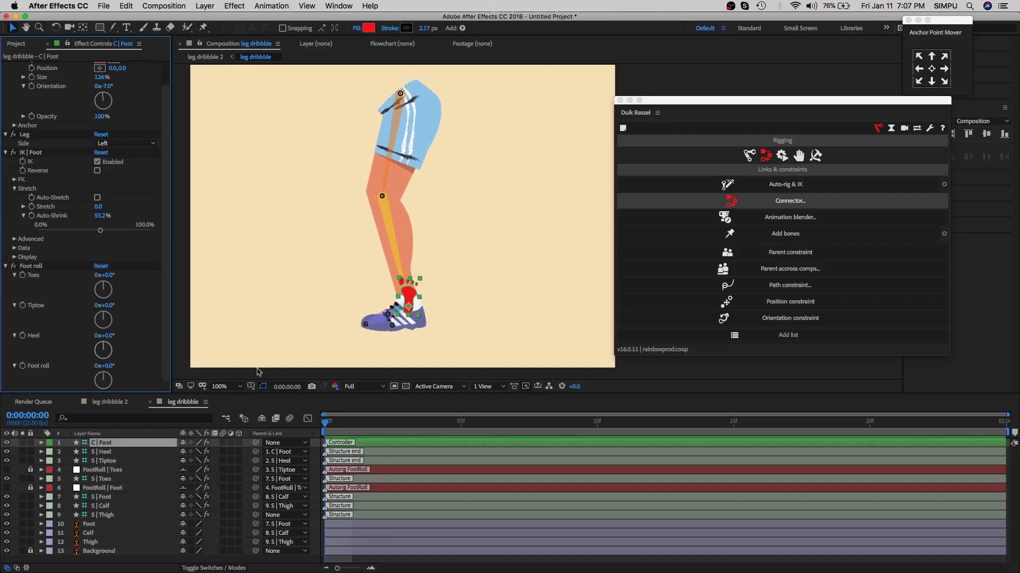
left_click(403, 95)
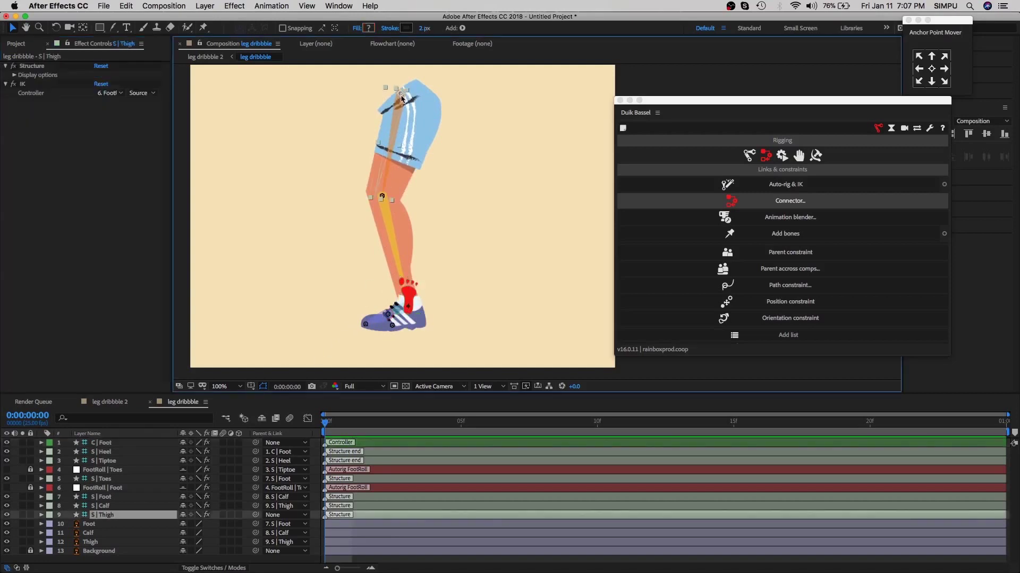
Step: Move the S | Thigh hip up-right and swing C | Foot so the leg leans forward
mouse_move(400, 95)
left_mouse_down()
mouse_move(456, 105)
mouse_move(326, 123)
left_mouse_up()
mouse_move(331, 141)
left_mouse_down()
mouse_move(493, 148)
mouse_move(494, 106)
mouse_move(370, 116)
mouse_move(467, 149)
mouse_move(485, 103)
mouse_move(369, 115)
mouse_move(314, 98)
mouse_move(335, 123)
mouse_move(445, 156)
mouse_move(479, 111)
mouse_move(410, 97)
left_mouse_up()
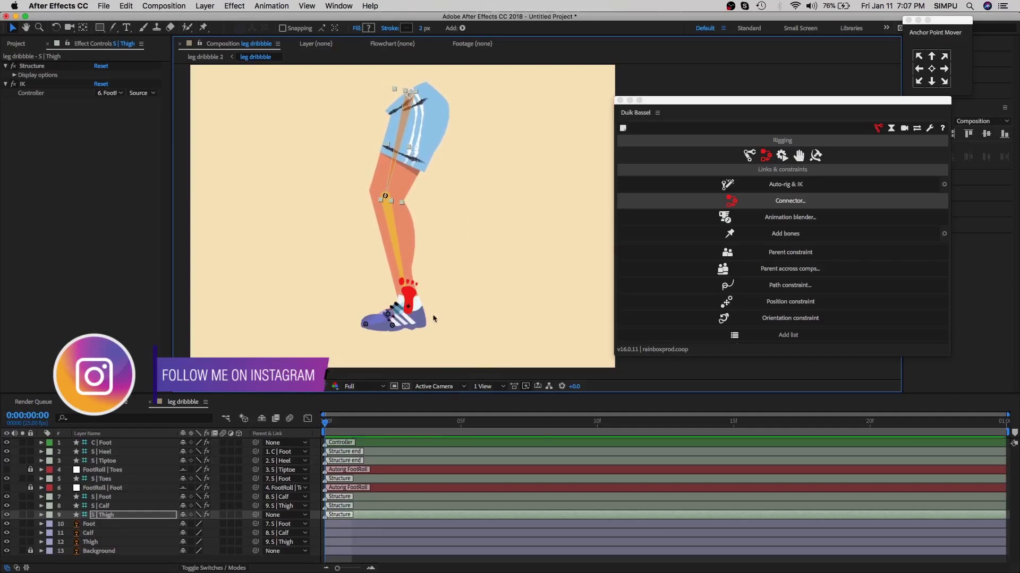
left_click(410, 310)
mouse_move(409, 311)
left_mouse_down()
mouse_move(403, 298)
mouse_move(329, 340)
mouse_move(393, 342)
mouse_move(508, 285)
mouse_move(448, 295)
mouse_move(341, 200)
mouse_move(296, 228)
mouse_move(290, 275)
mouse_move(414, 305)
mouse_move(517, 289)
mouse_move(518, 278)
left_mouse_up()
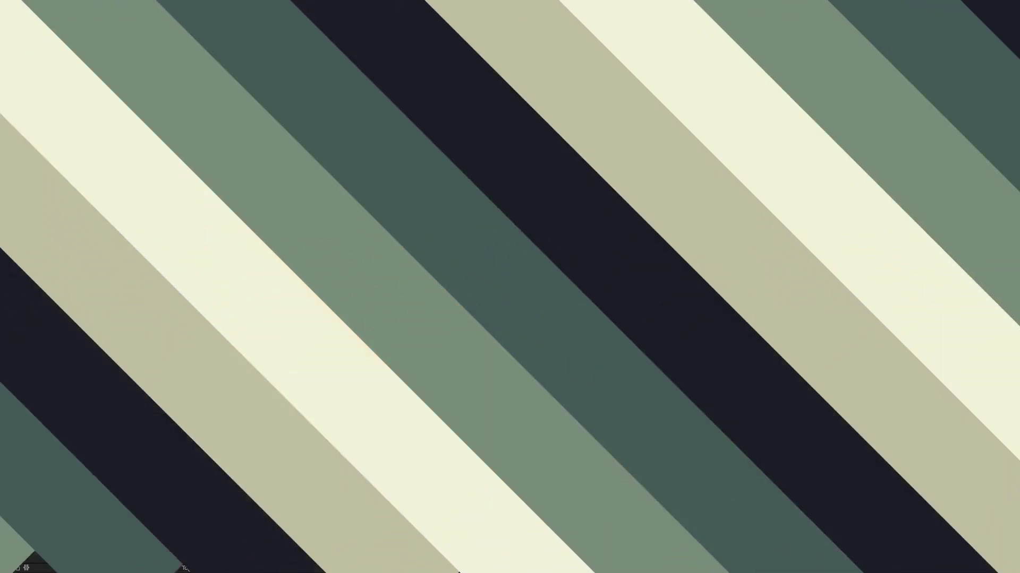